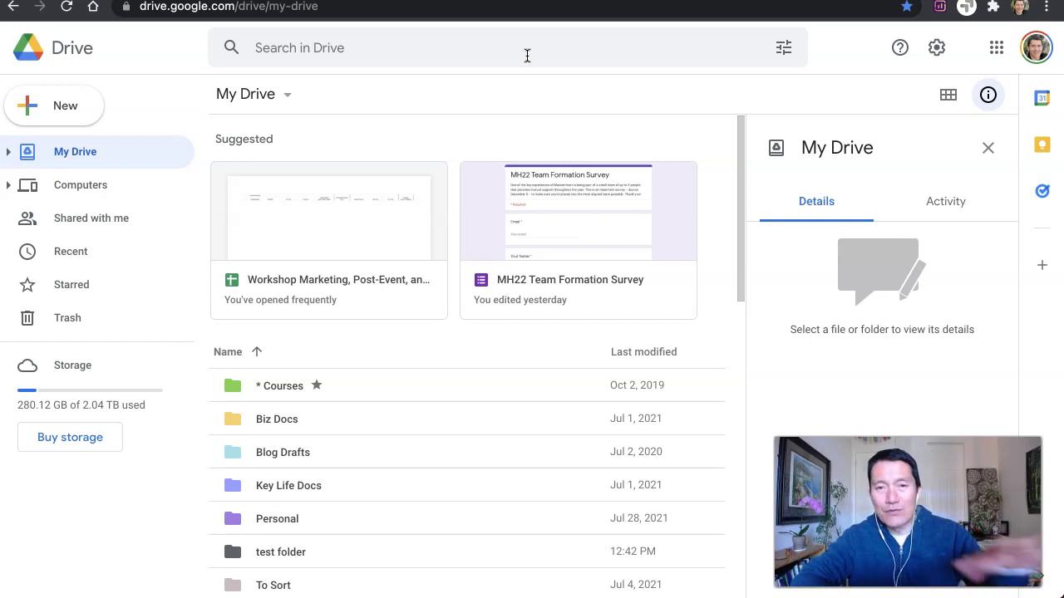
Search Drive with a Shared to filter set to the team account, returning nine shared items.
left_click(683, 90)
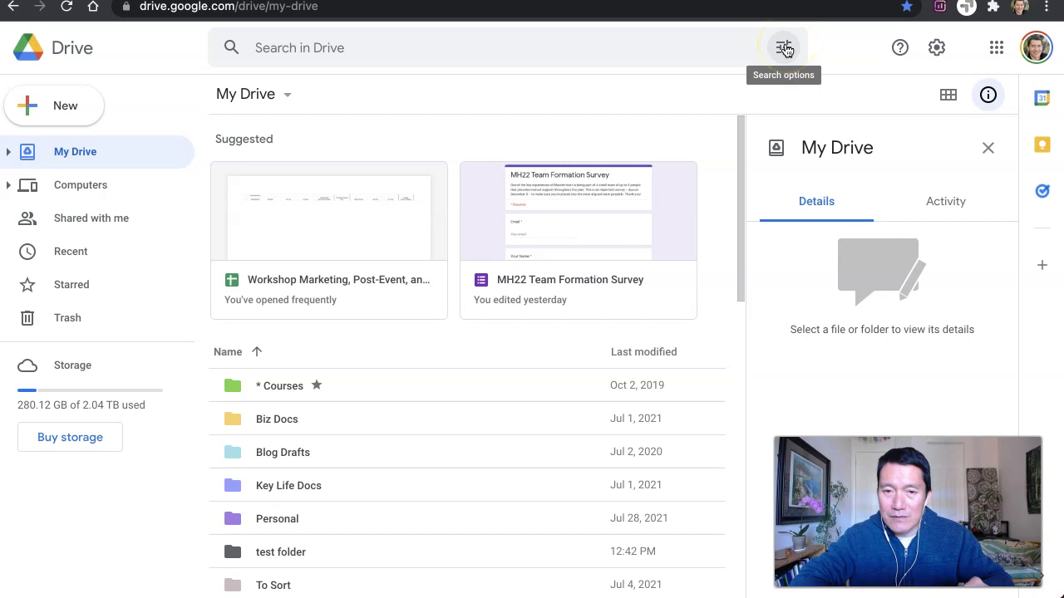
left_click(785, 50)
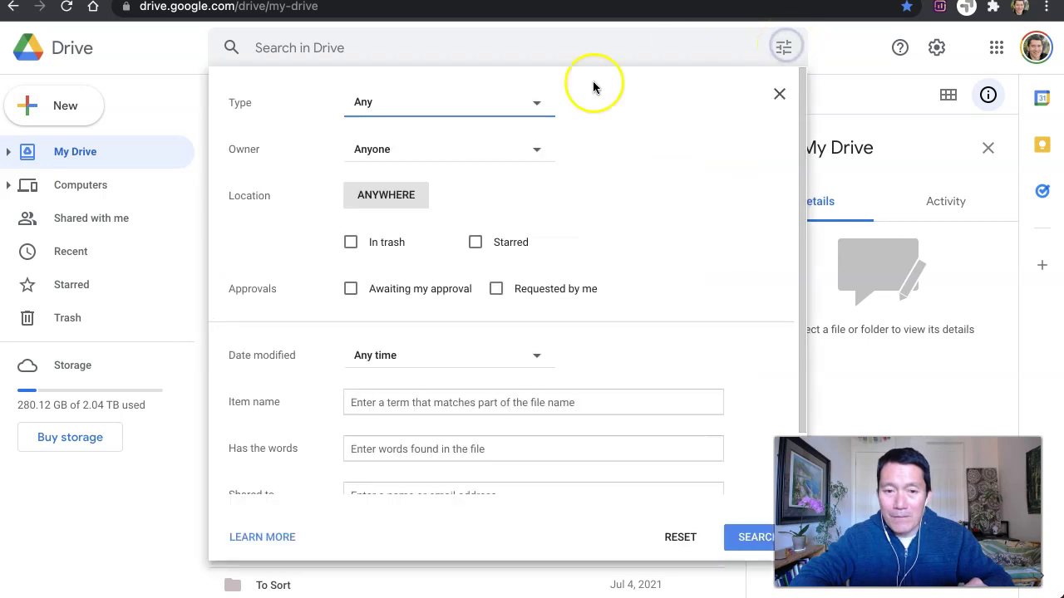
scroll(387, 275, "down", 2)
left_click(380, 373)
left_click(241, 424)
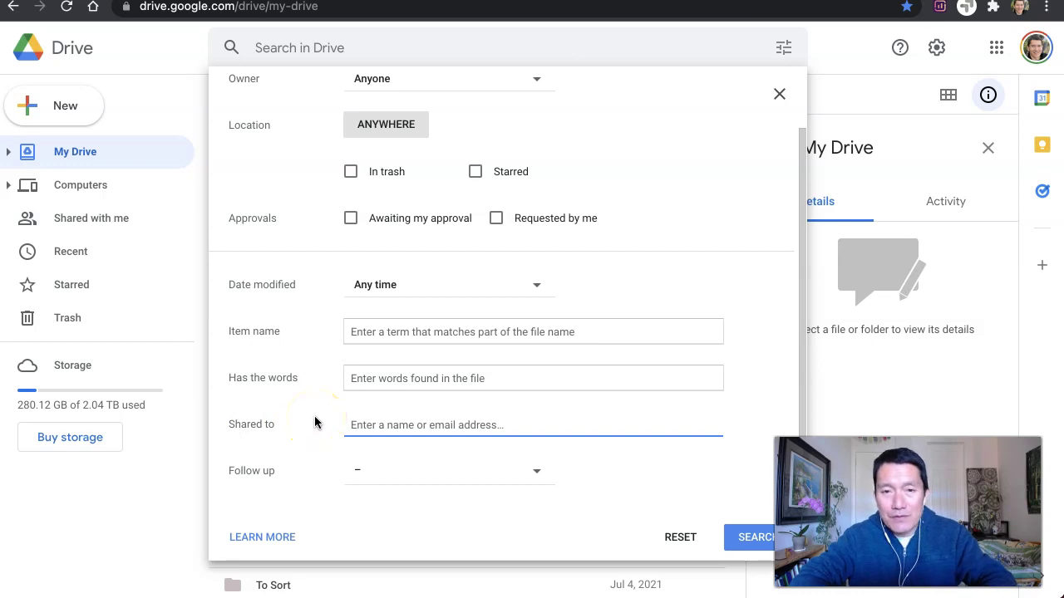
left_click(368, 424)
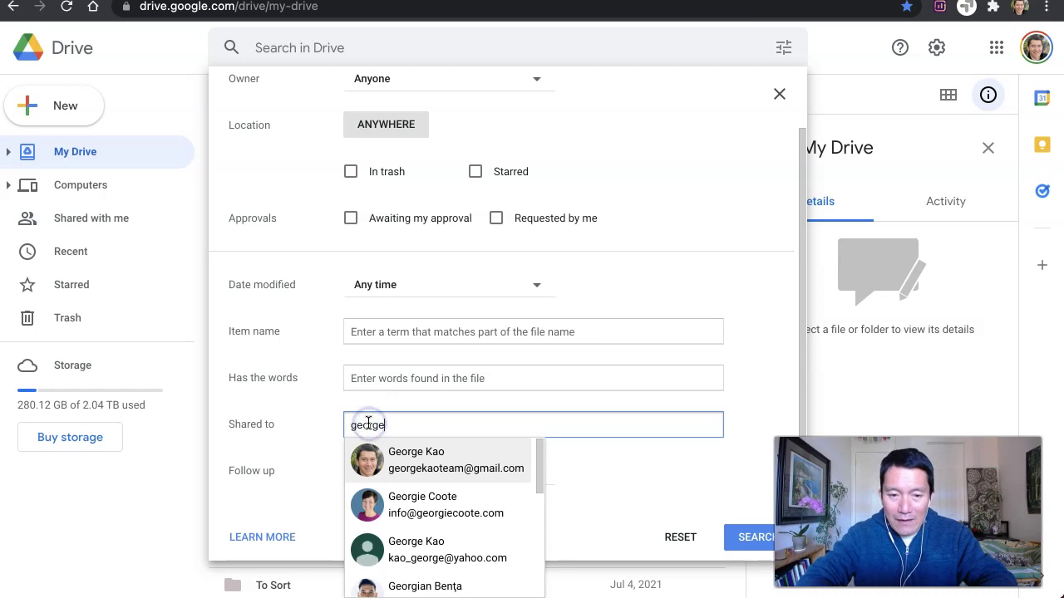
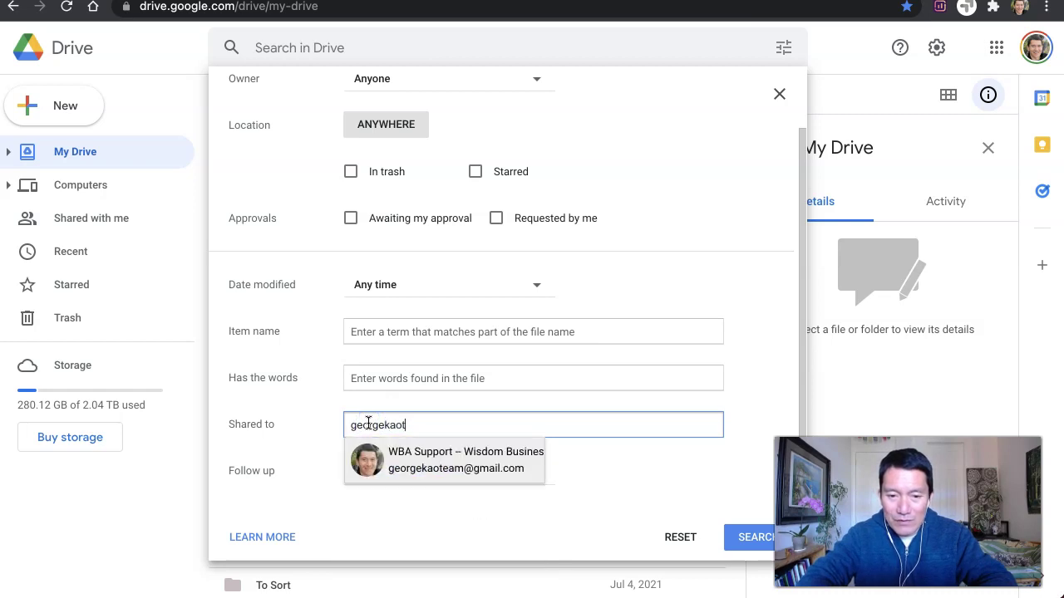
left_click(420, 469)
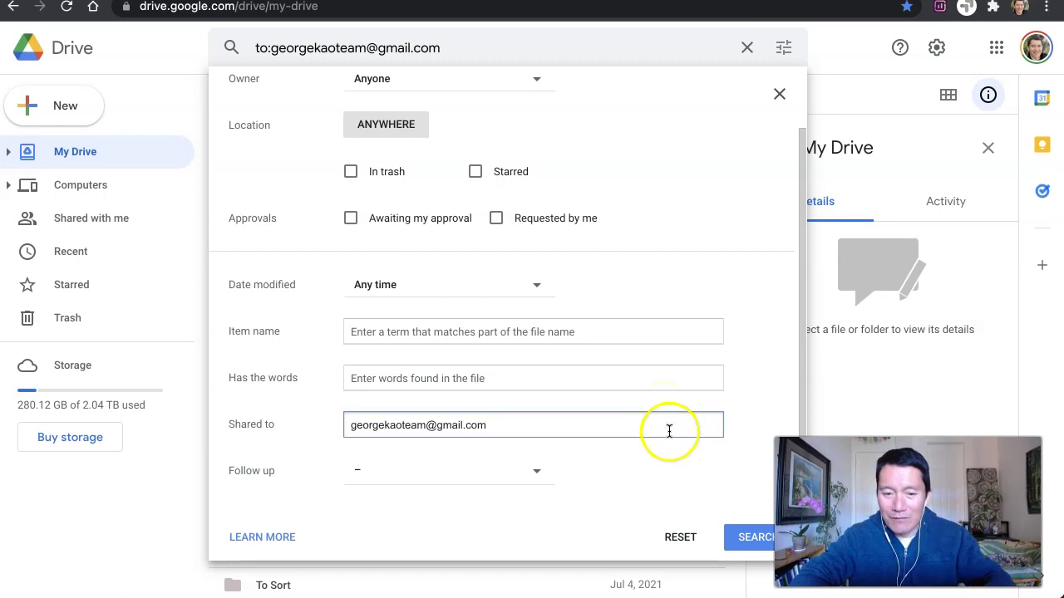
left_click(745, 538)
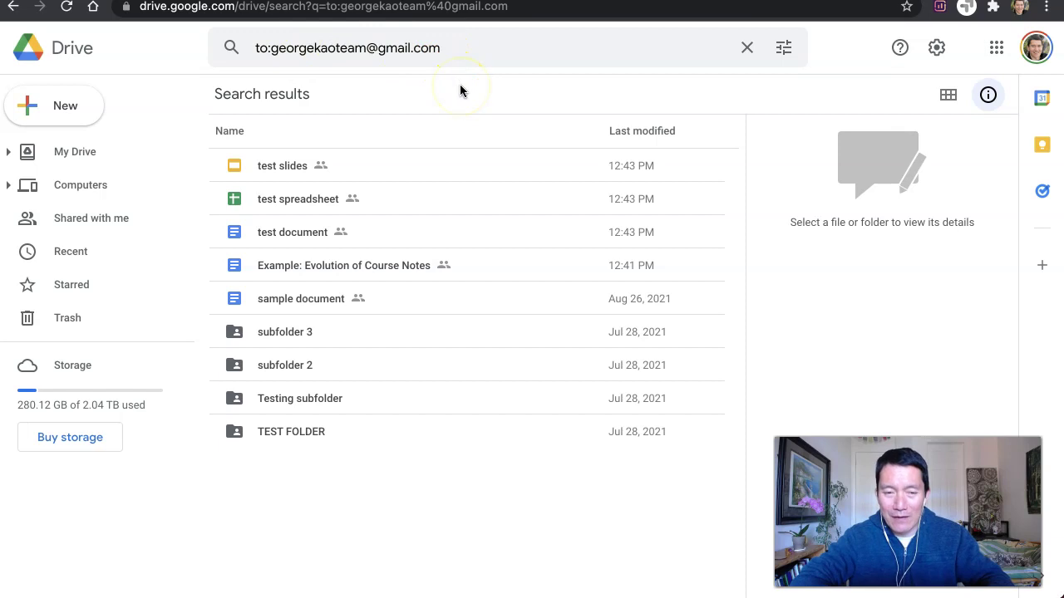
Select test slides, test spreadsheet and test document together in the results.
left_click(424, 171)
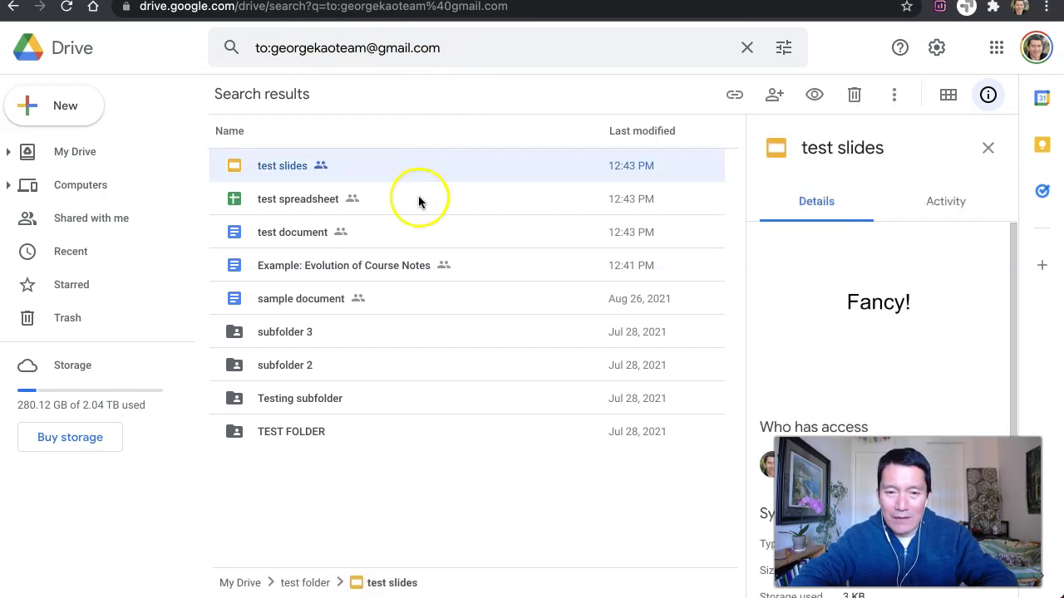
left_click(419, 200, "shift")
left_click(415, 226, "shift")
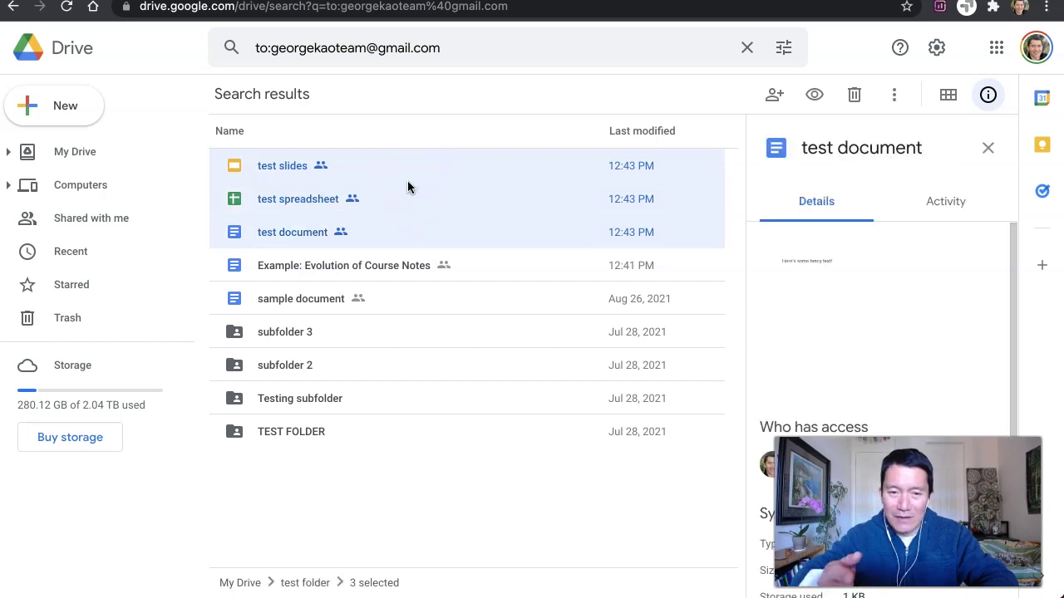
key("shift")
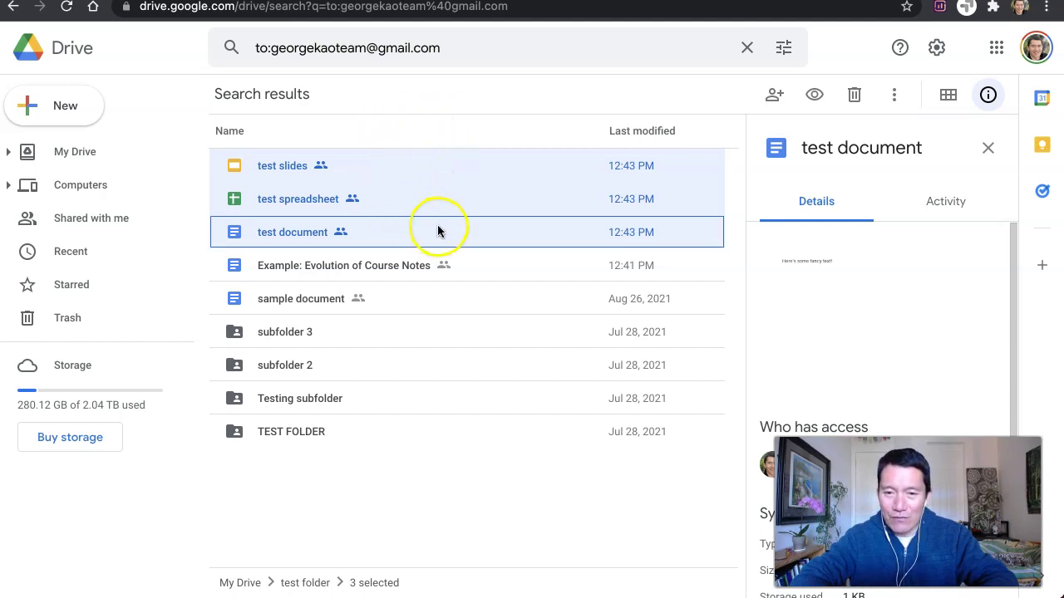
Remove the team account's Editor access from the three selected files, save, and deselect them.
left_click(777, 97)
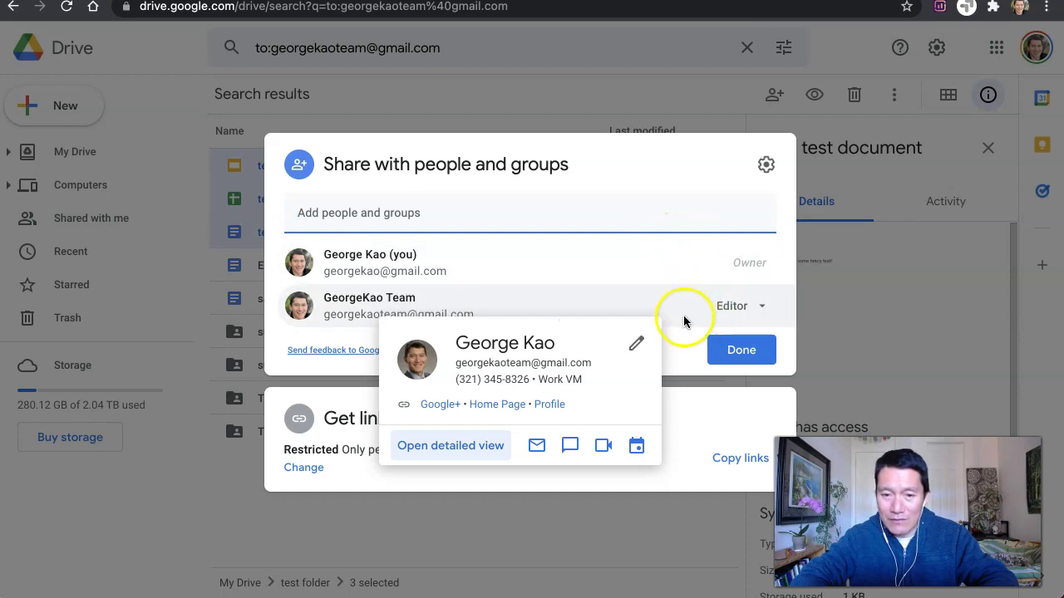
left_click(741, 312)
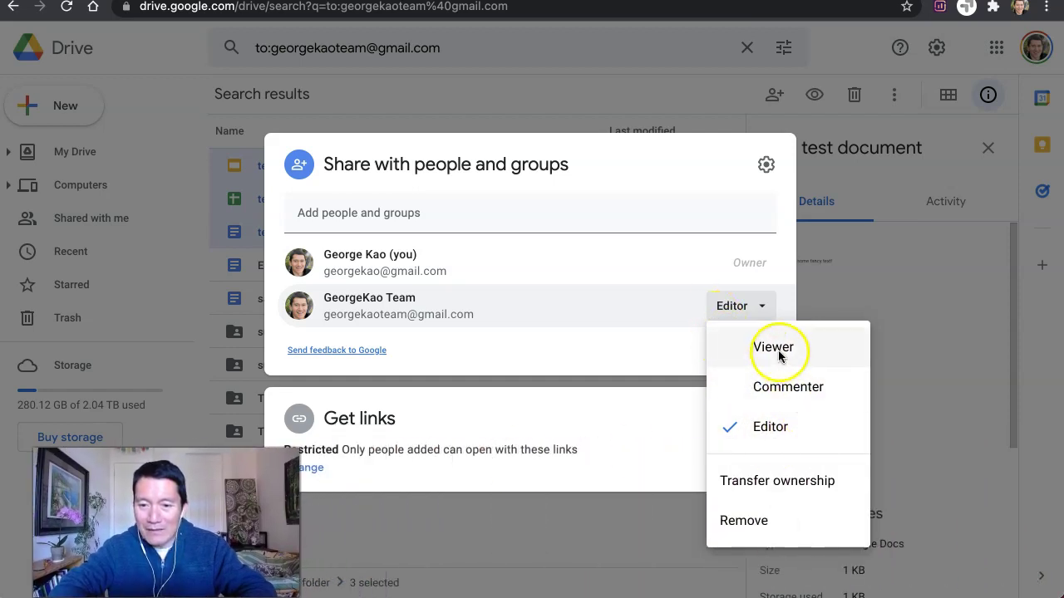
left_click(753, 526)
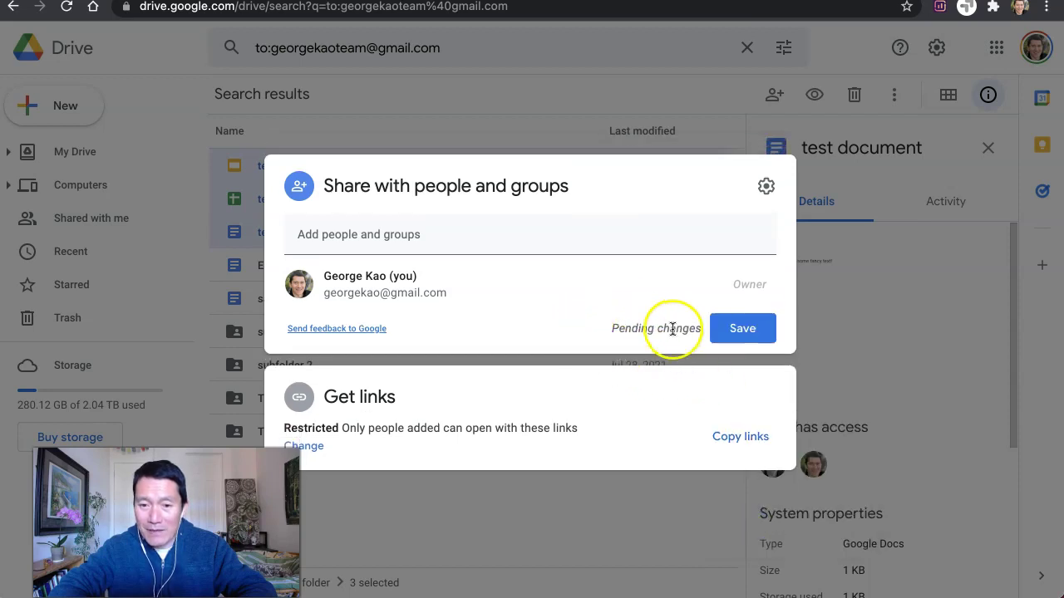
left_click(741, 337)
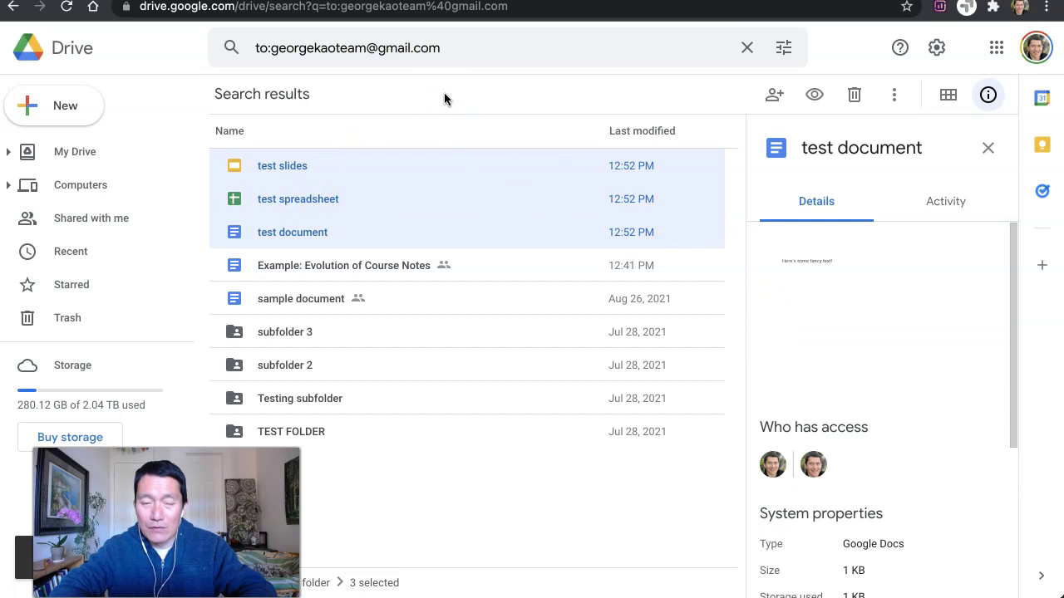
left_click(411, 130)
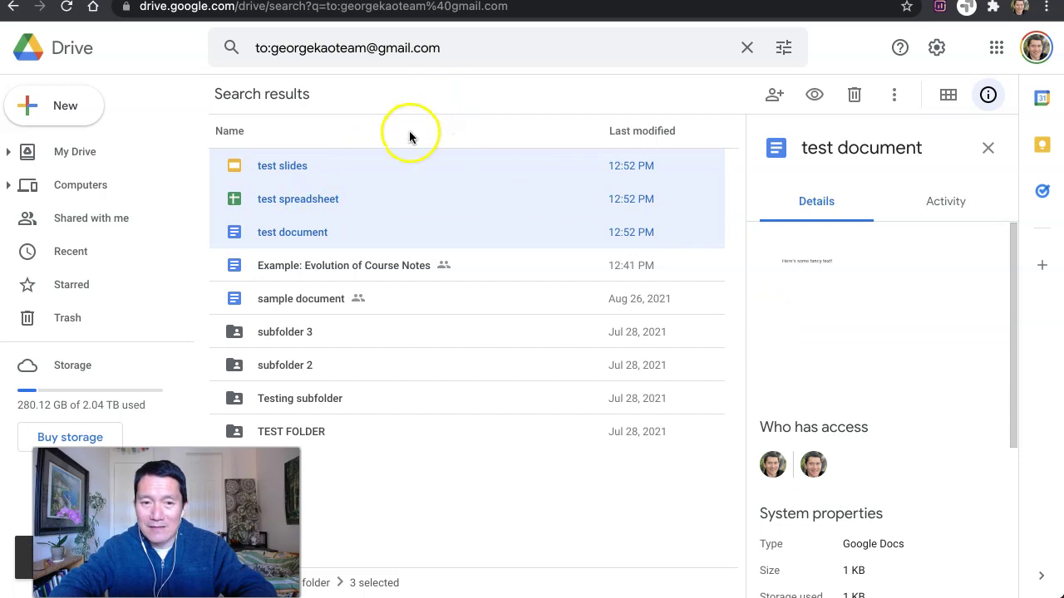
double_click(336, 169)
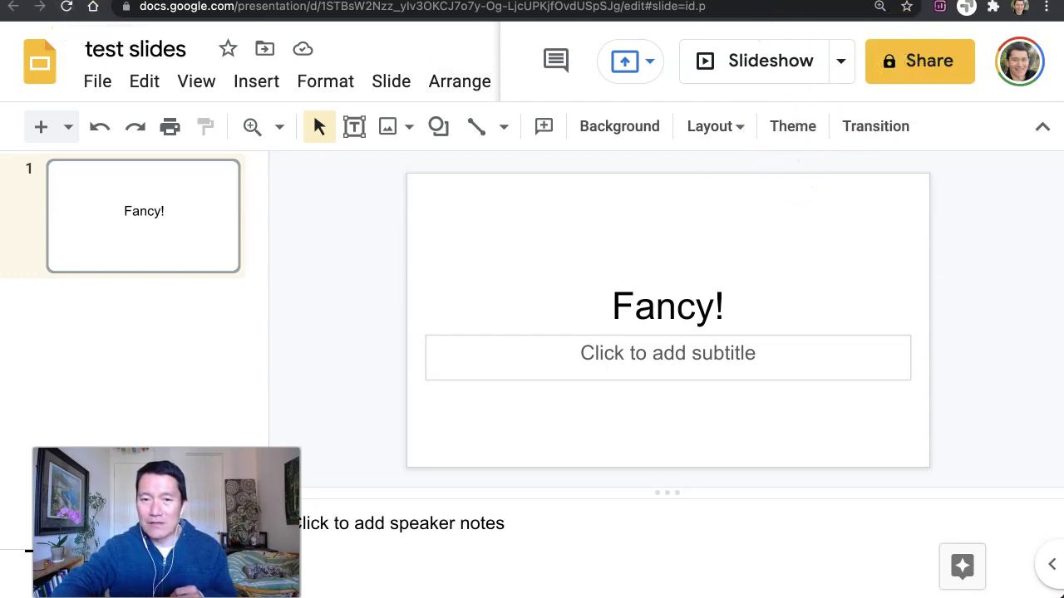
left_click(657, 0)
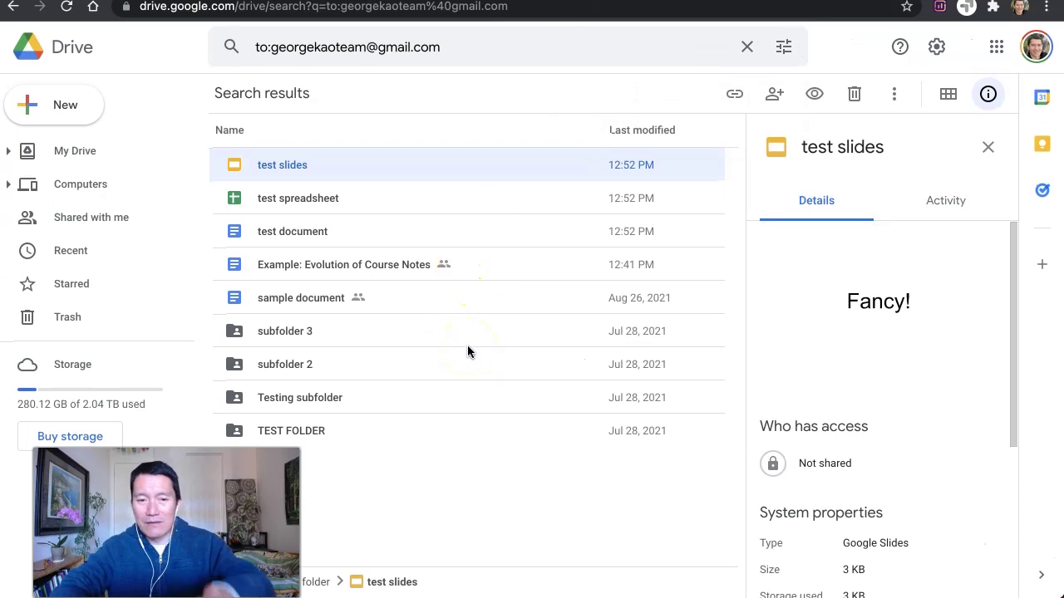
Review sample document's details, then add TEST FOLDER to the selection.
left_click(443, 306)
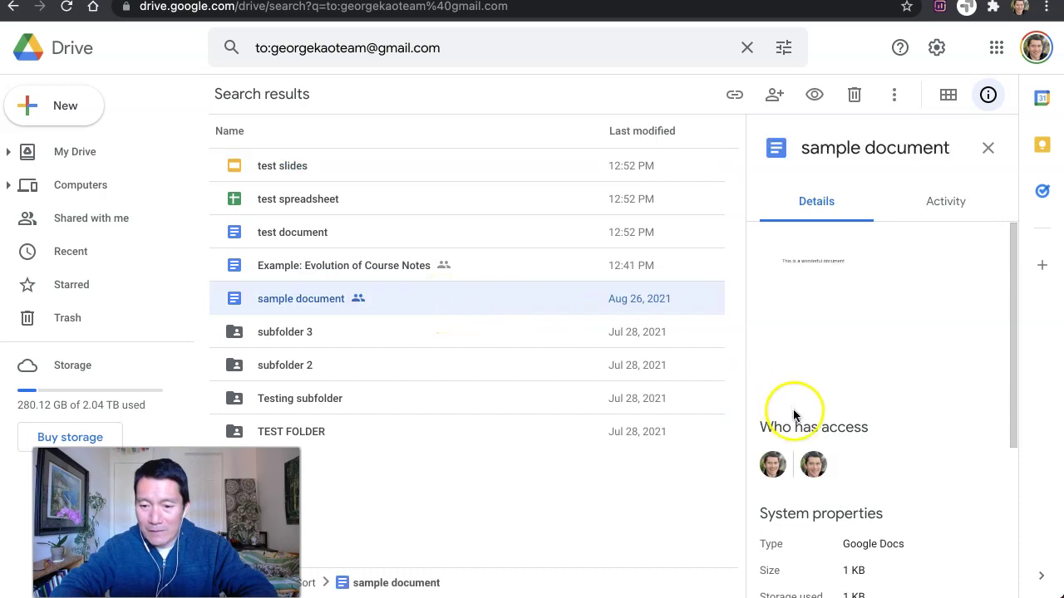
scroll(796, 408, "down", 3)
scroll(793, 414, "down", 3)
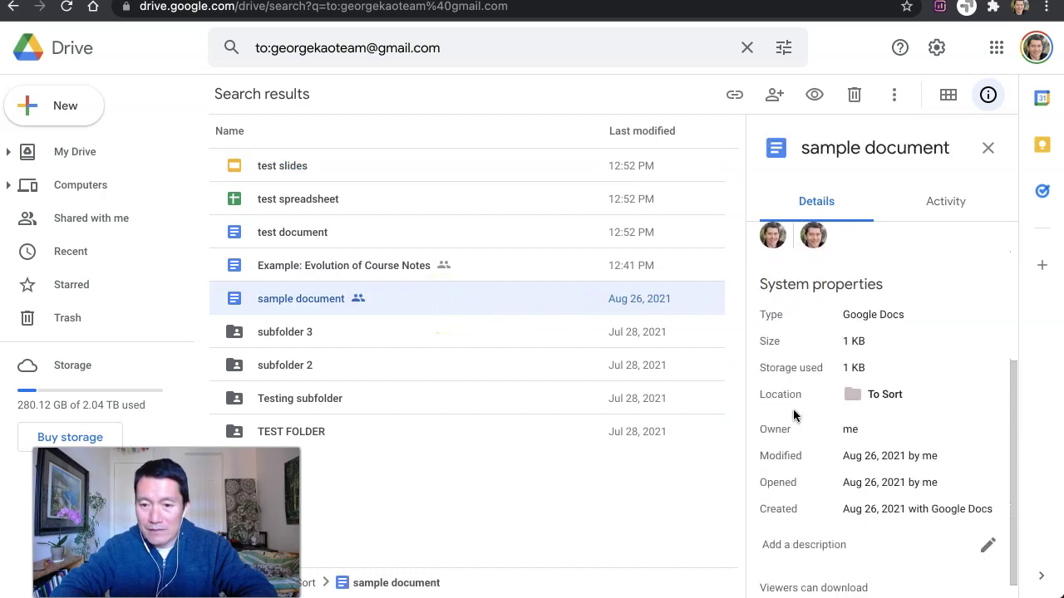
scroll(794, 415, "up", 5)
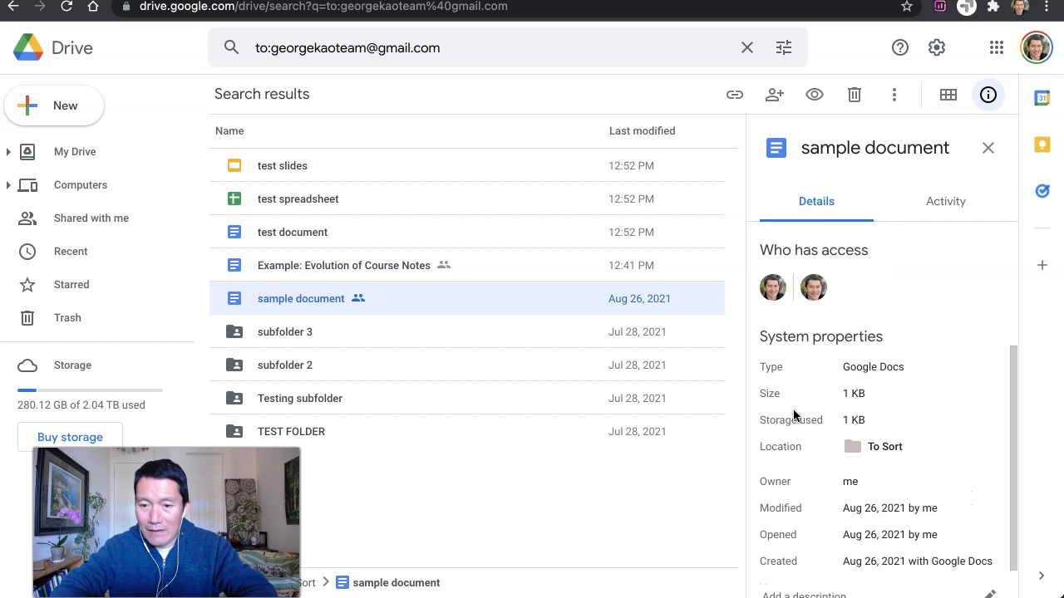
left_click(384, 434, "super")
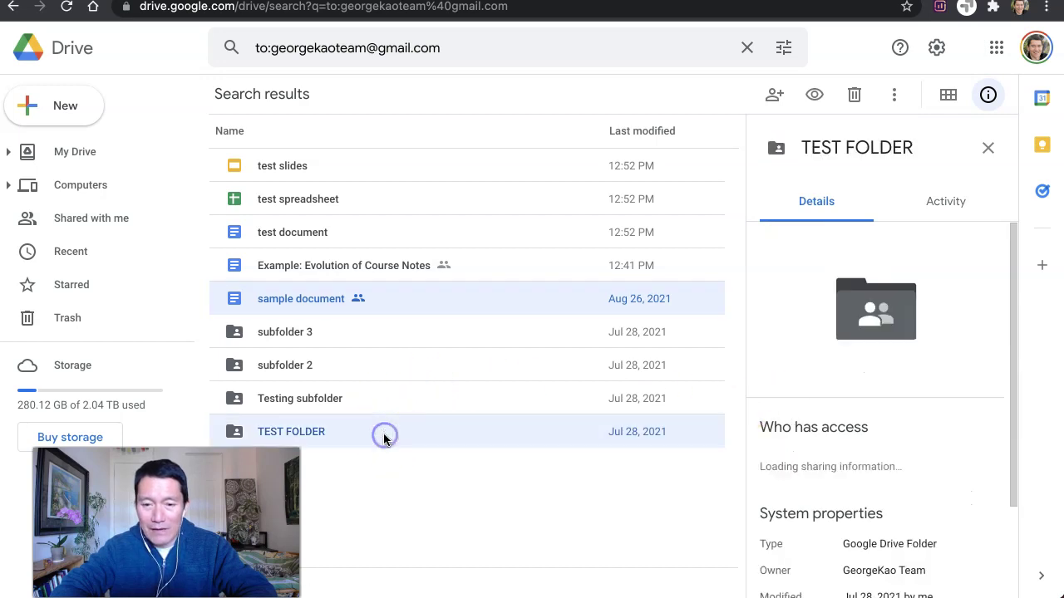
left_click(773, 96)
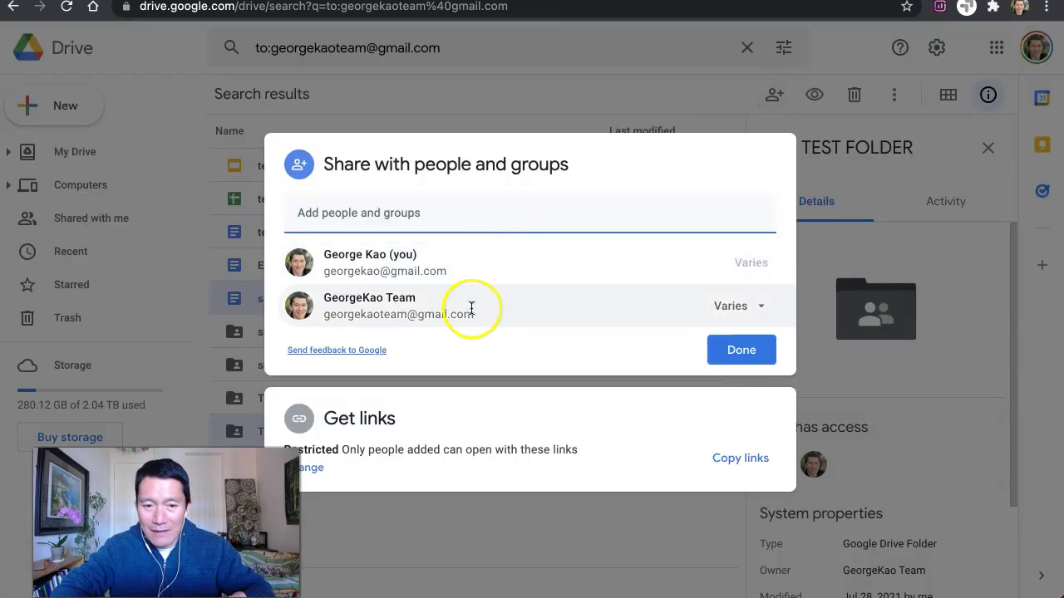
left_click(748, 309)
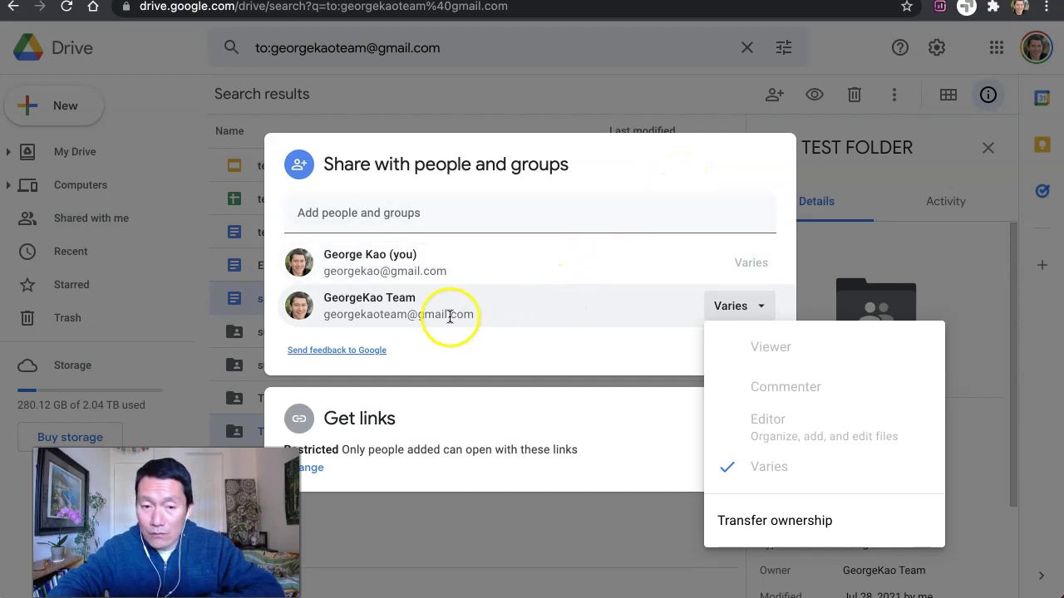
mouse_move(370, 263)
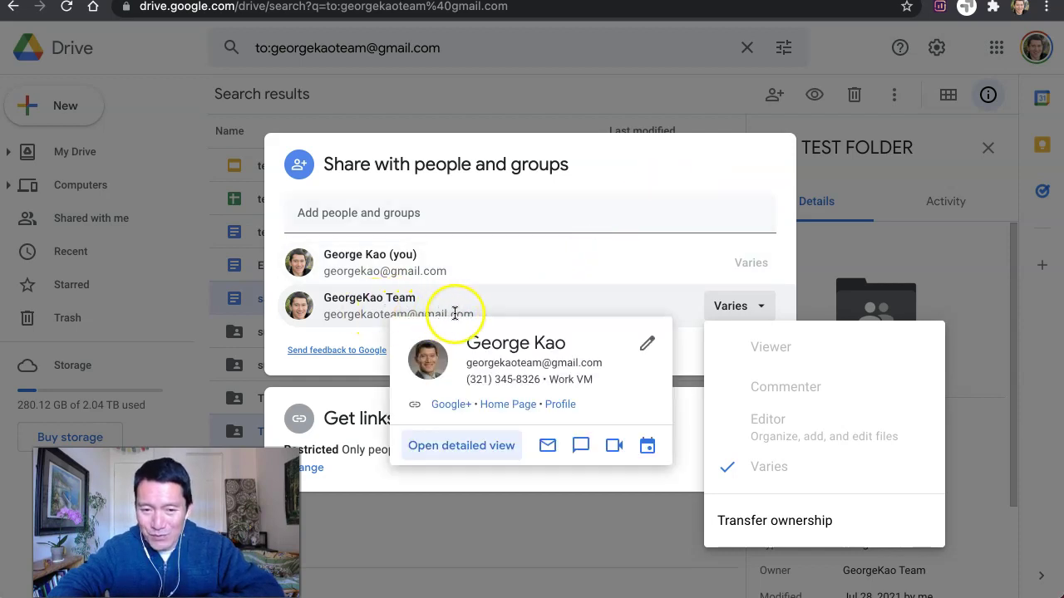
mouse_move(536, 264)
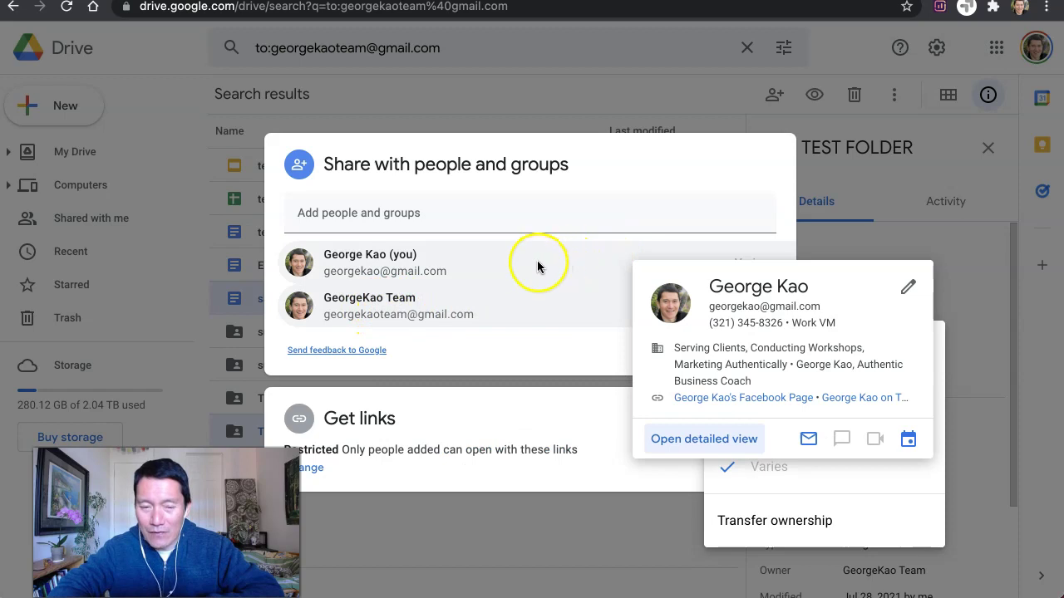
left_click(673, 162)
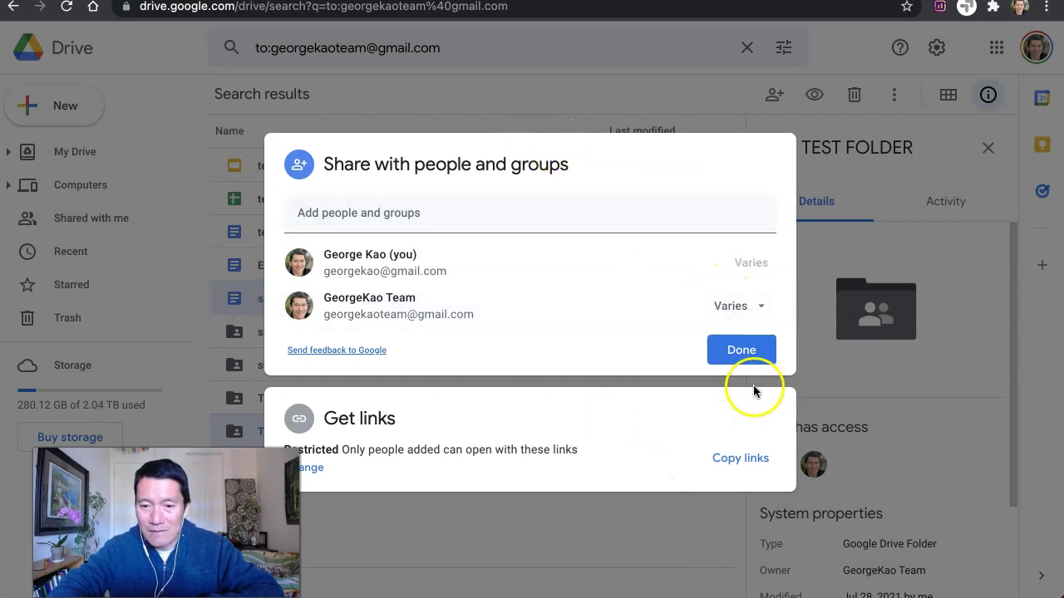
left_click(756, 356)
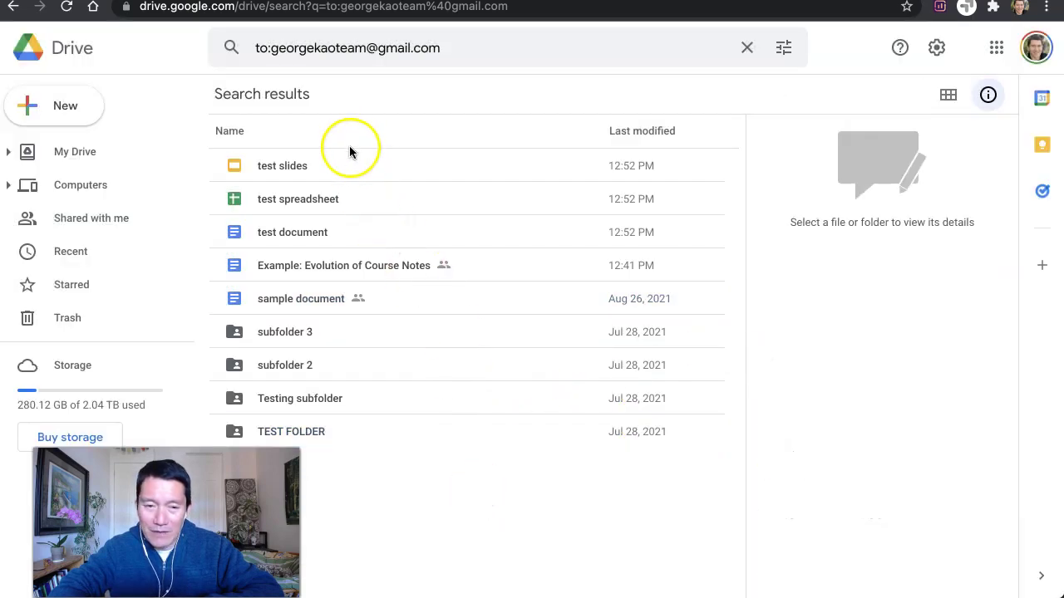
Check TEST FOLDER and sample document details, then hide the details panel to show owners and sizes.
left_click(415, 436)
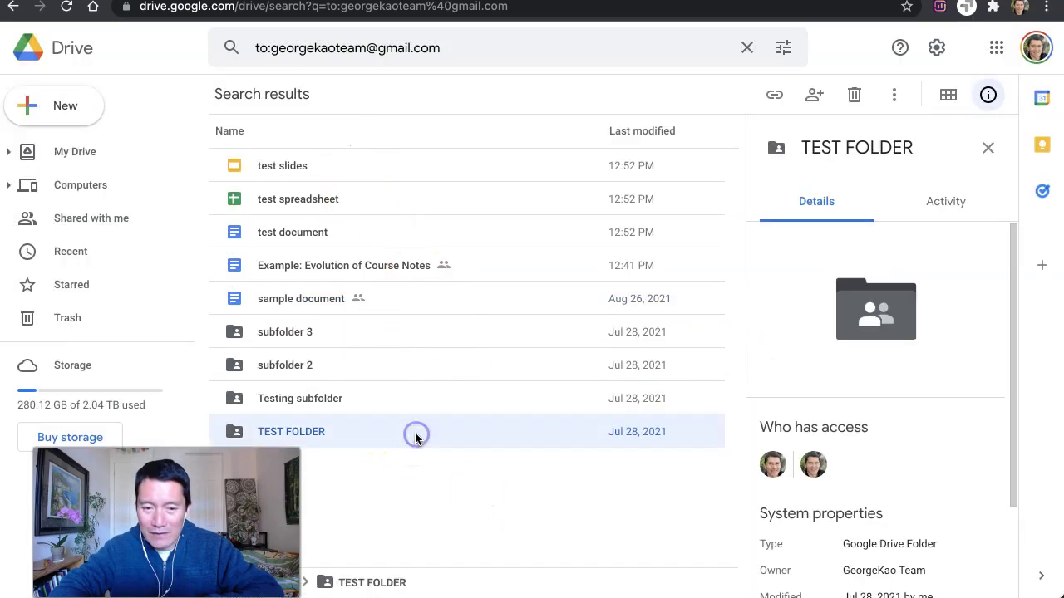
left_click(375, 269)
left_click(465, 295)
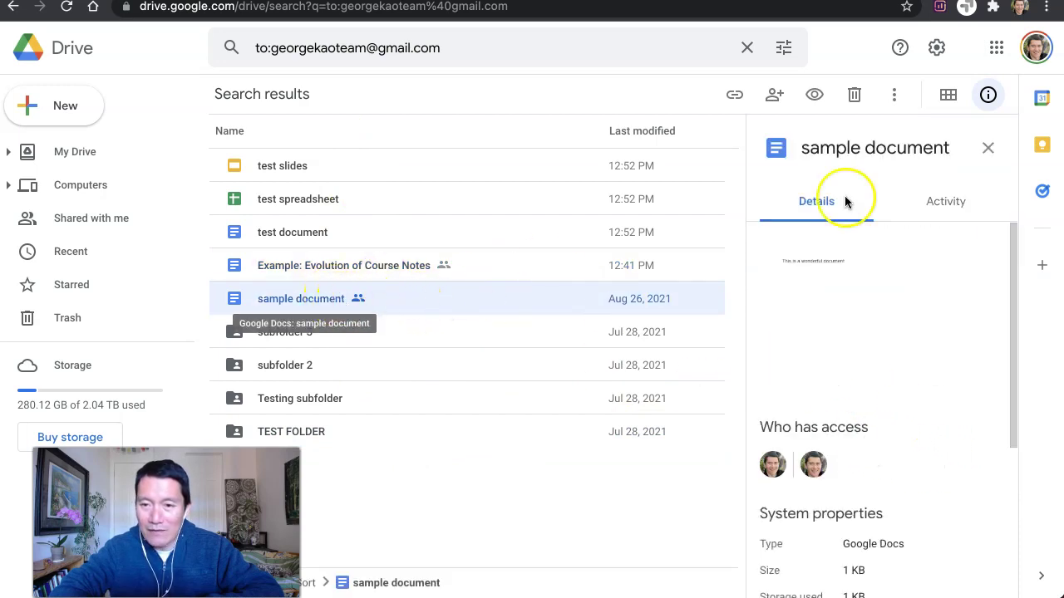
left_click(988, 95)
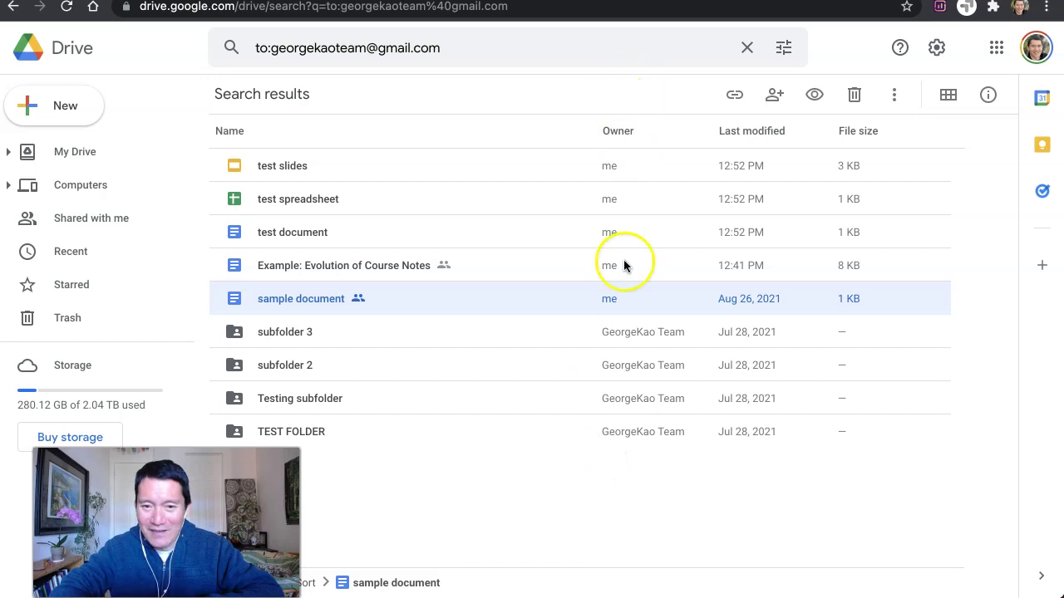
left_click(990, 97)
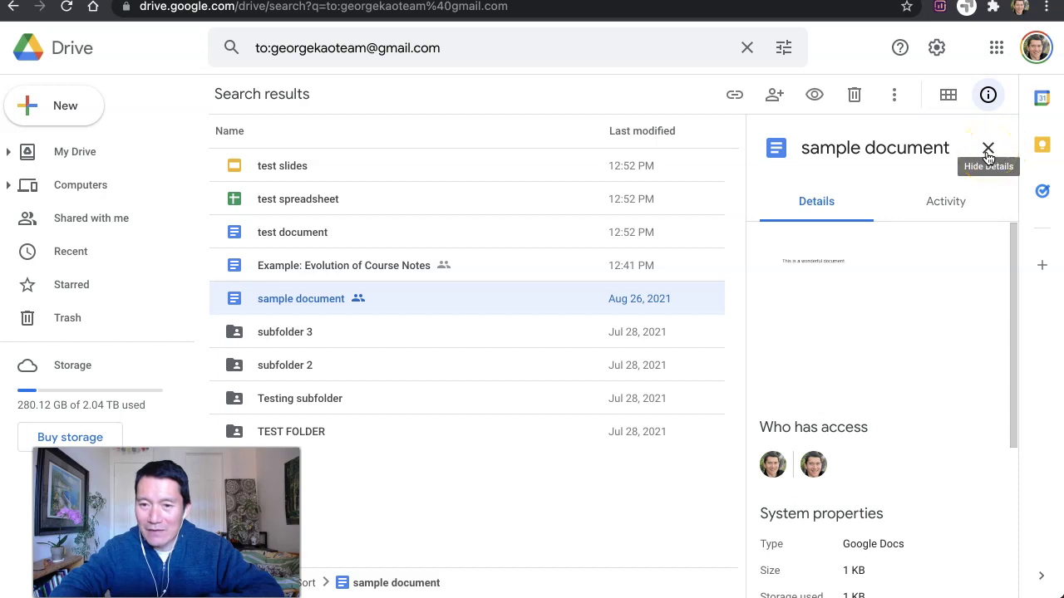
left_click(988, 150)
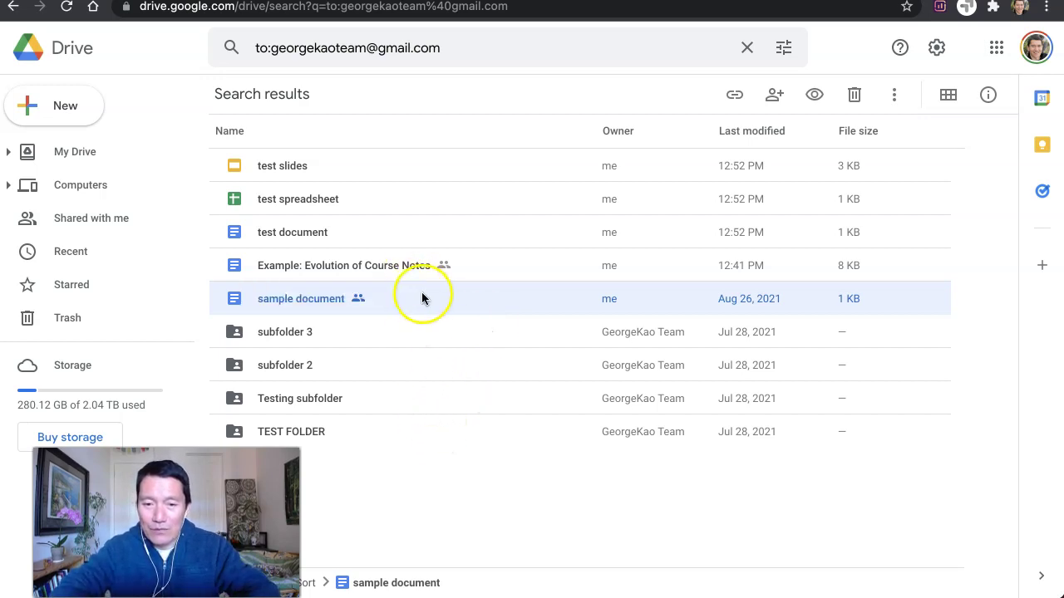
left_click(471, 267, "shift")
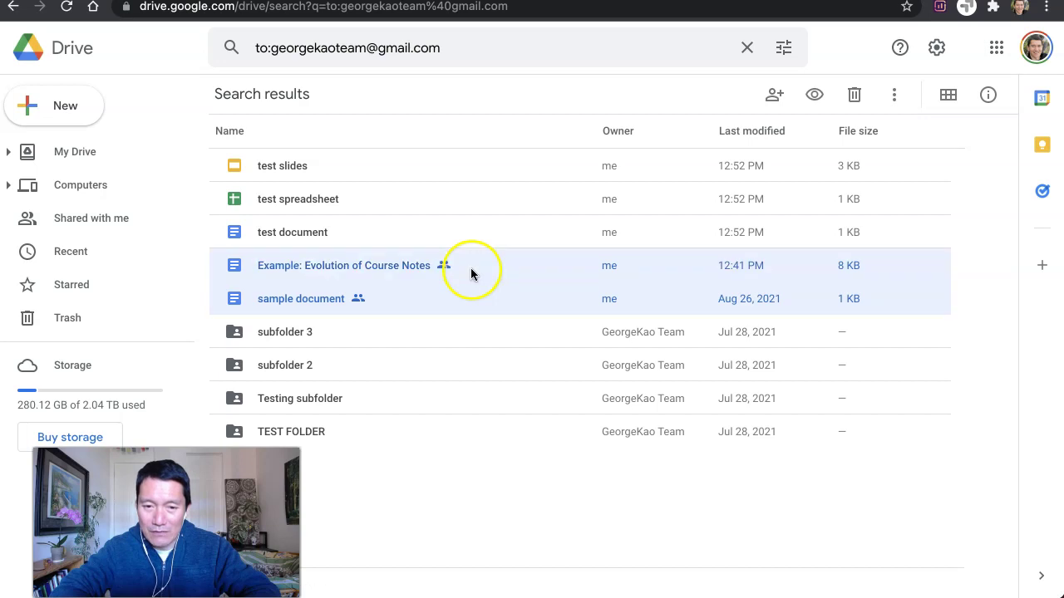
left_click(771, 98)
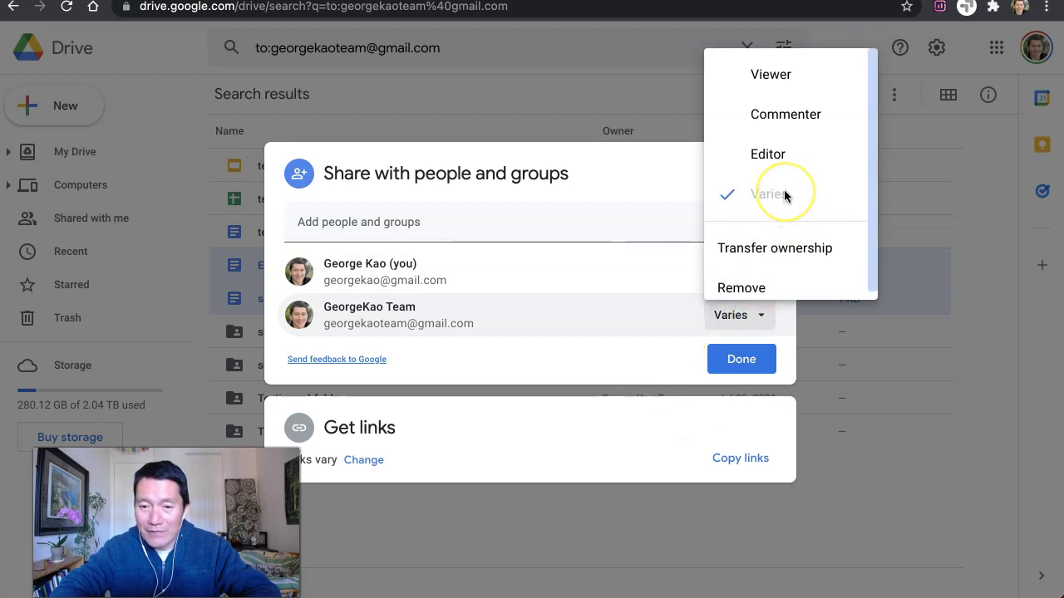
scroll(785, 196, "down", 1)
left_click(757, 280)
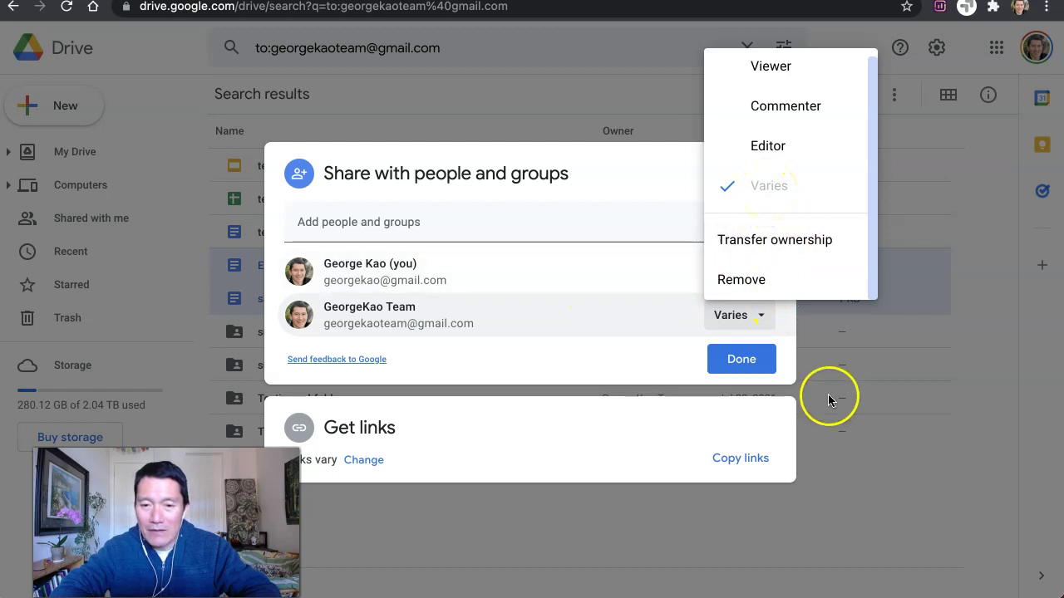
left_click(881, 455)
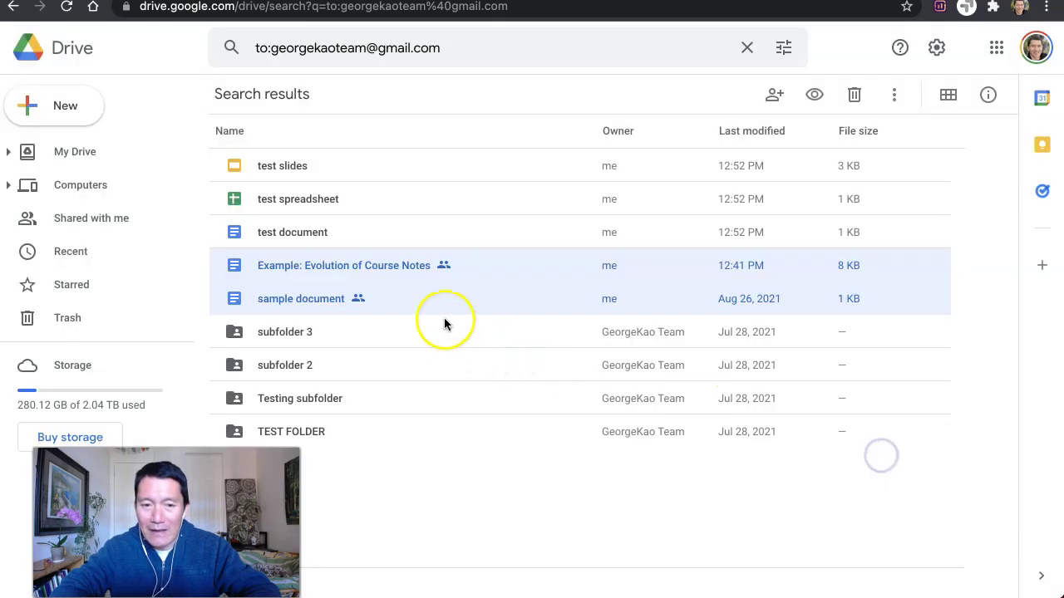
left_click(468, 467)
left_click(387, 304)
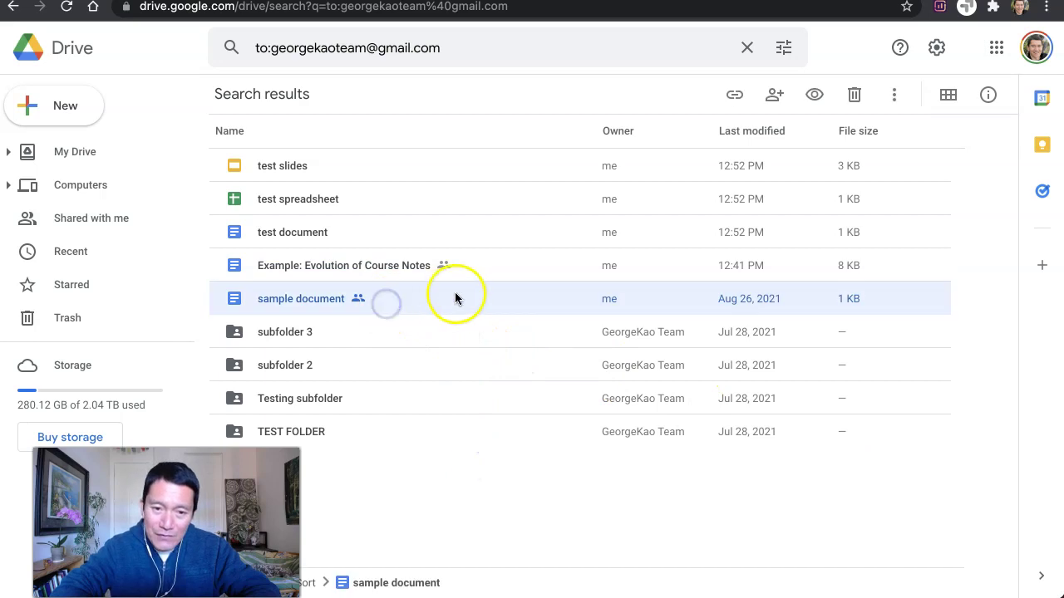
left_click(498, 270)
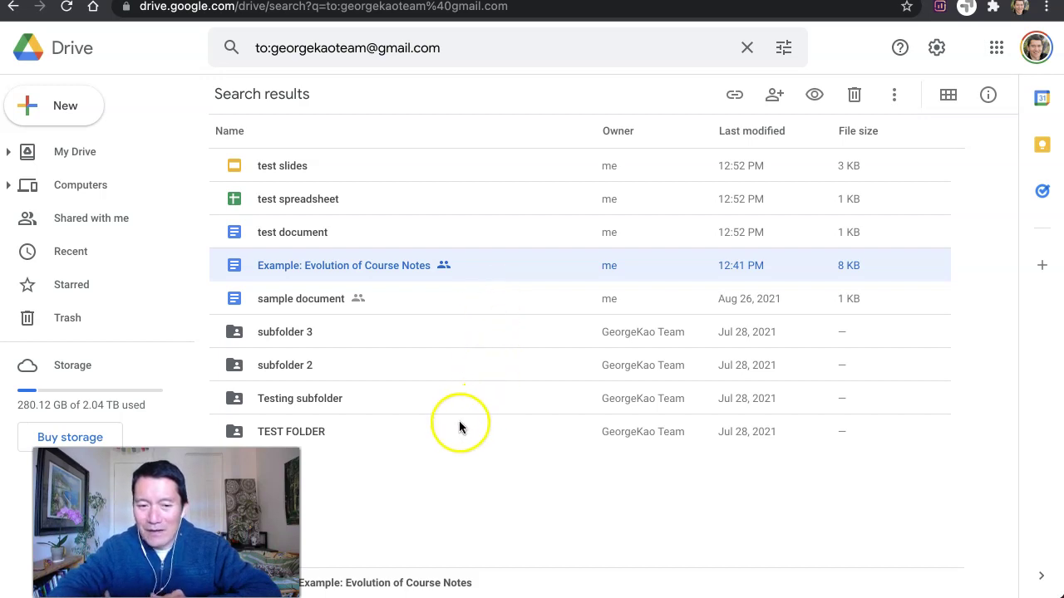
left_click(437, 435)
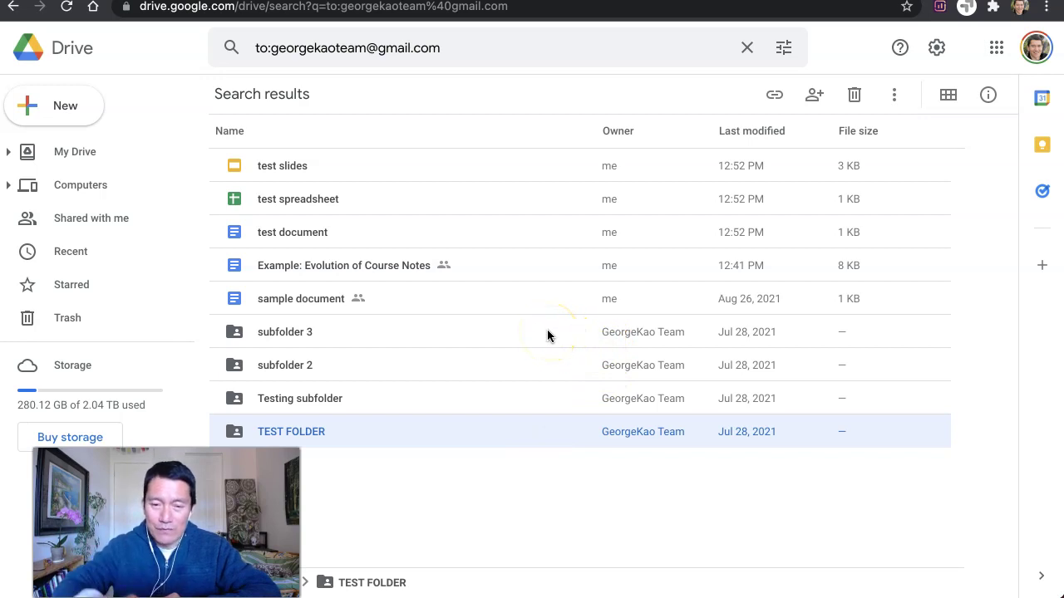
left_click(510, 311)
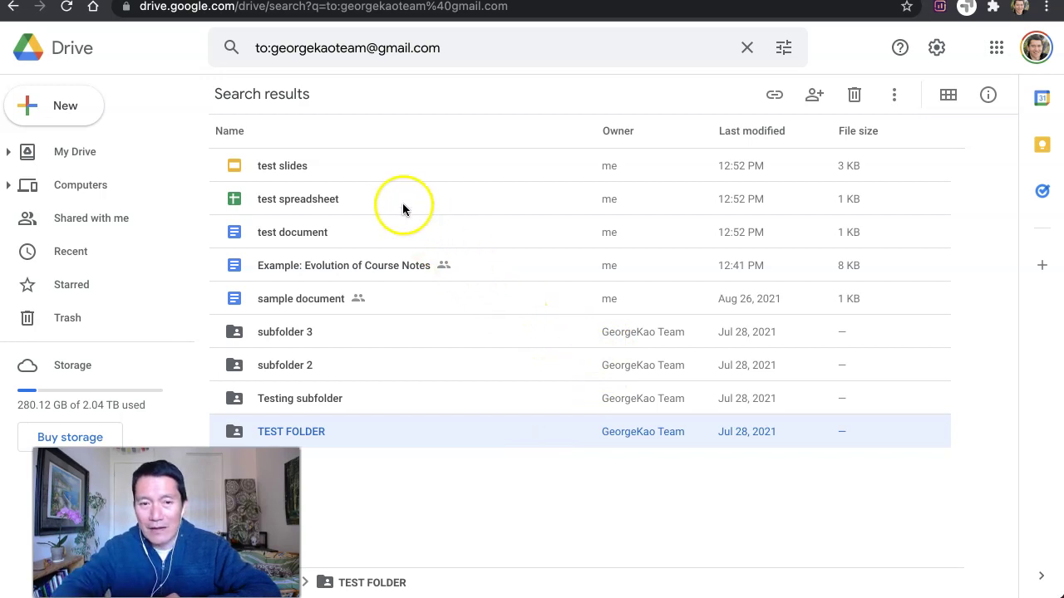
left_click(391, 175)
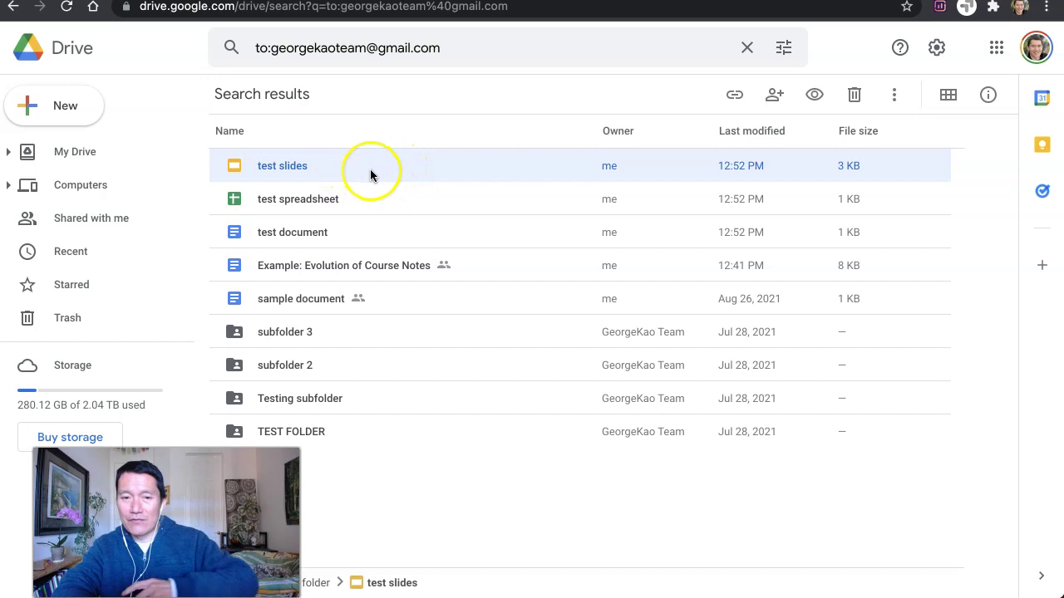
Reshare test slides with the team account as editor with notifications turned off.
left_click(773, 95)
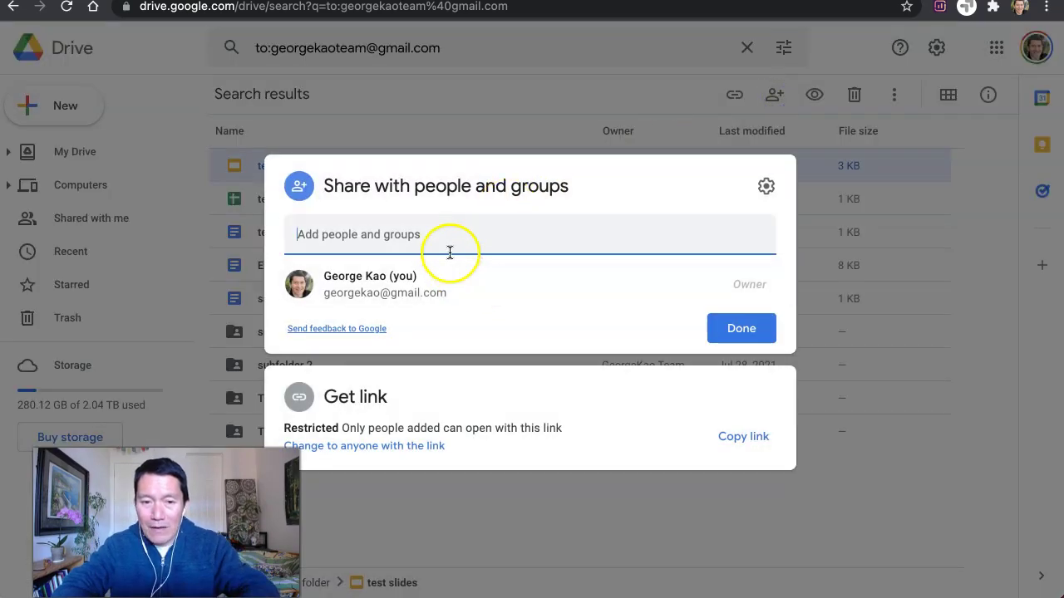
type("georgeka")
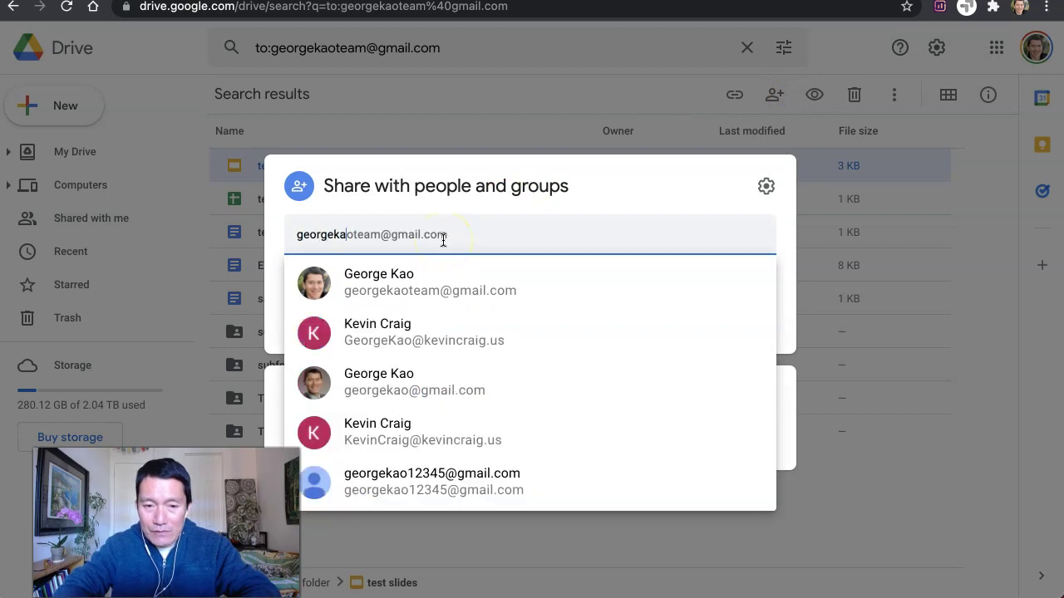
left_click(450, 284)
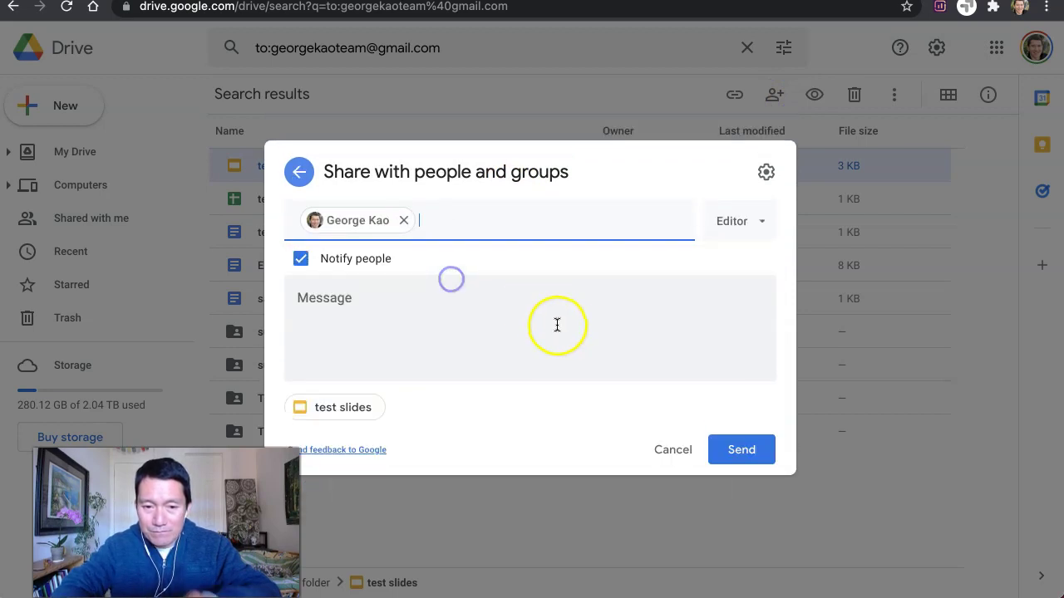
left_click(739, 224)
left_click(300, 259)
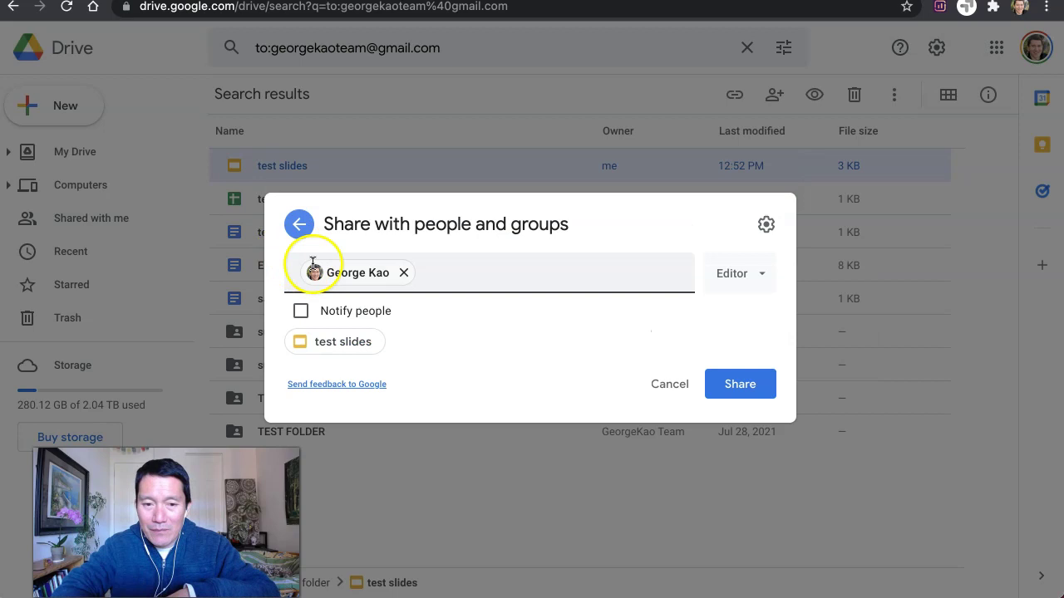
left_click(741, 390)
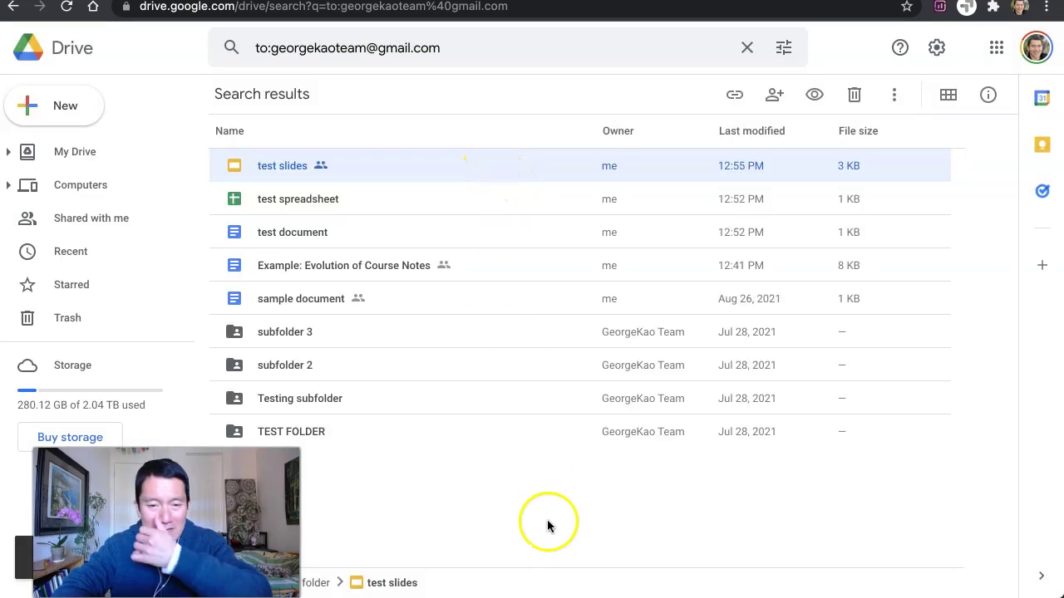
left_click(548, 530)
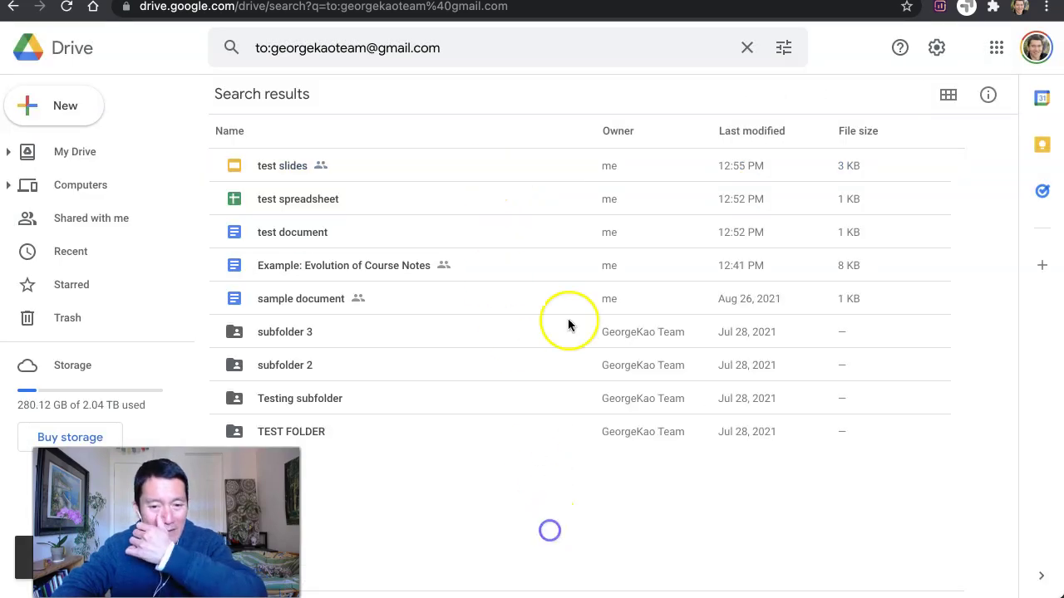
left_click(502, 166)
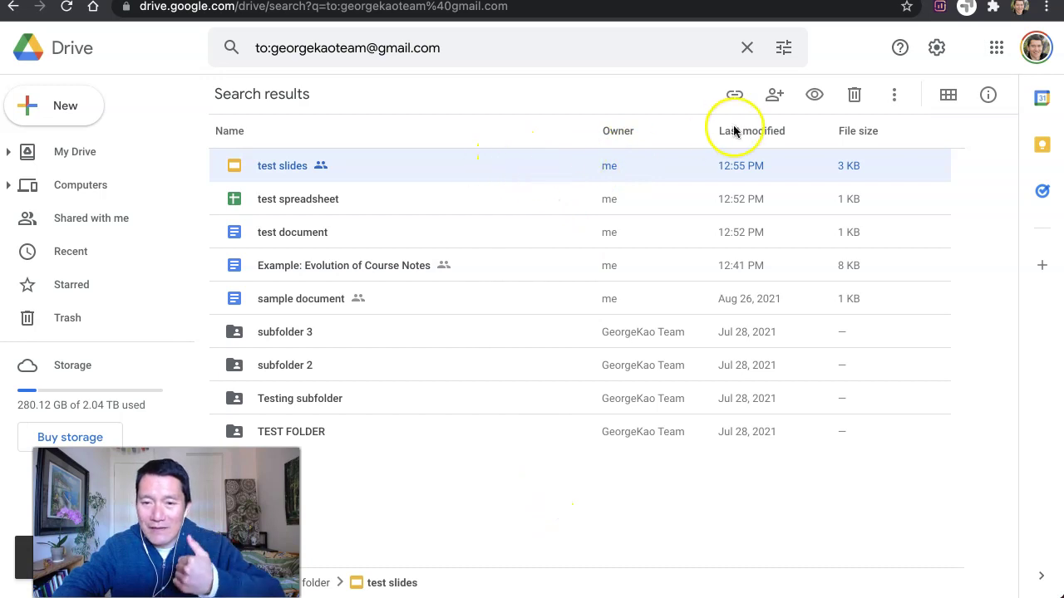
Send the team account an ownership transfer invitation for test slides, making it pending owner.
left_click(774, 97)
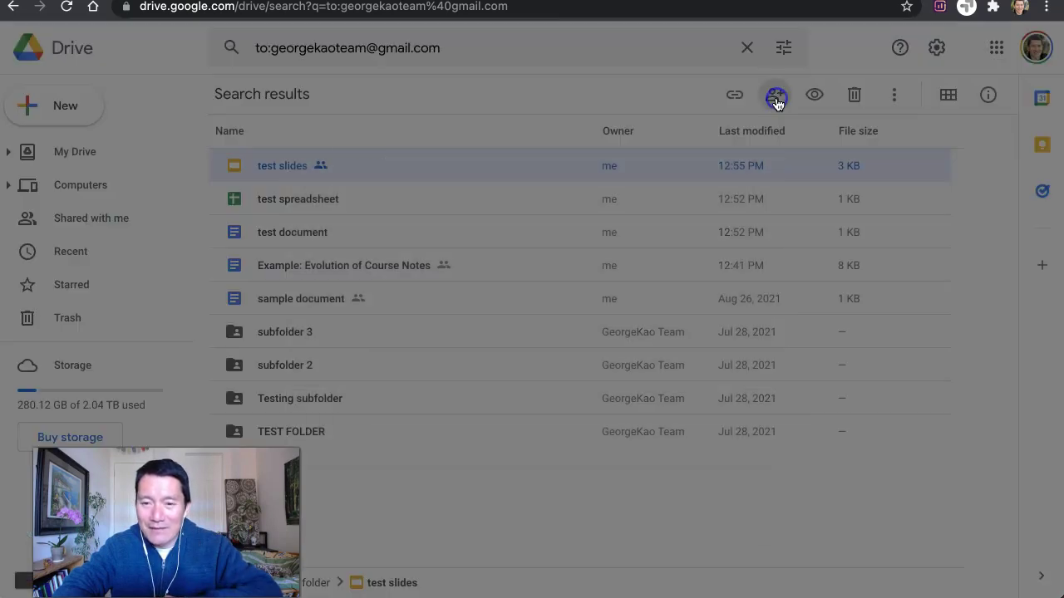
left_click(736, 313)
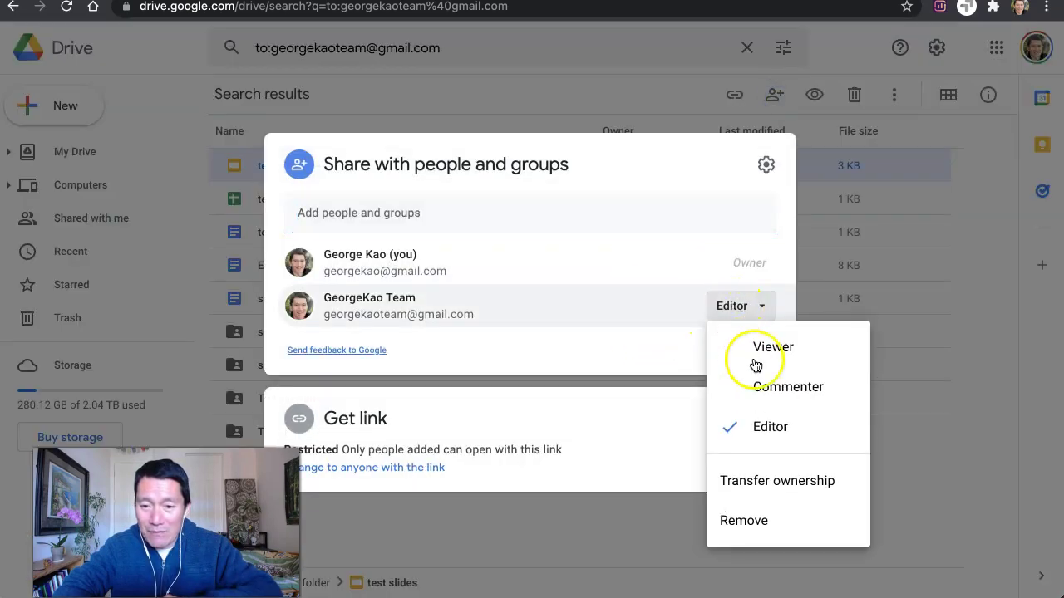
left_click(784, 480)
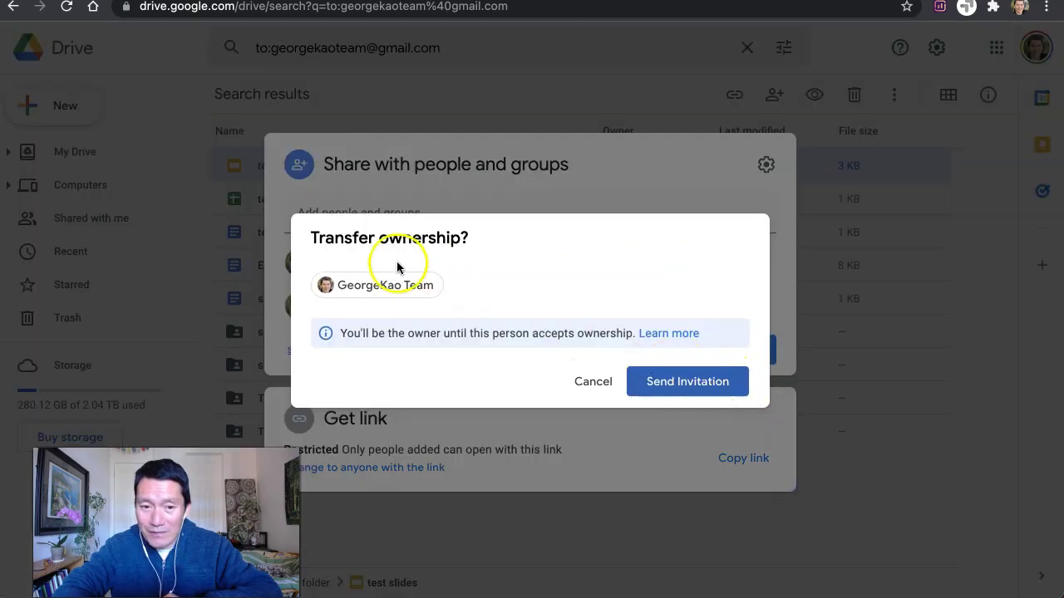
left_click(694, 382)
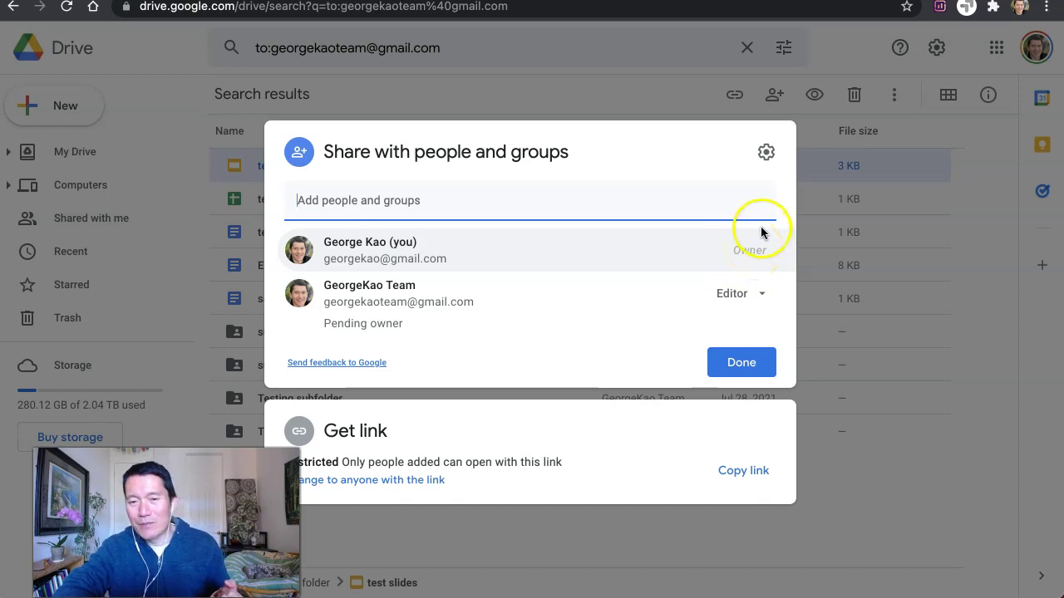
left_click(743, 363)
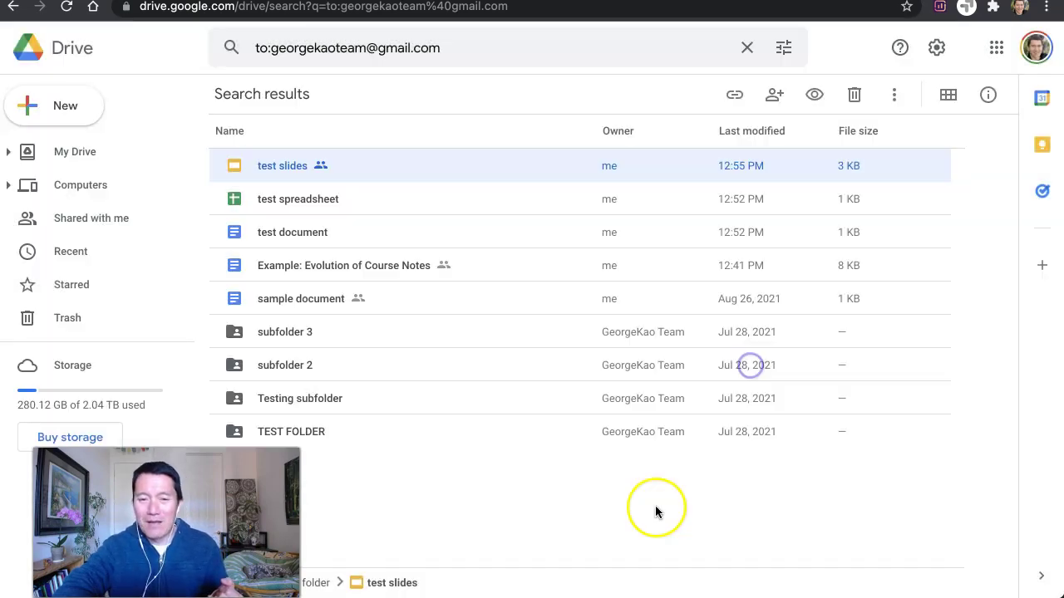